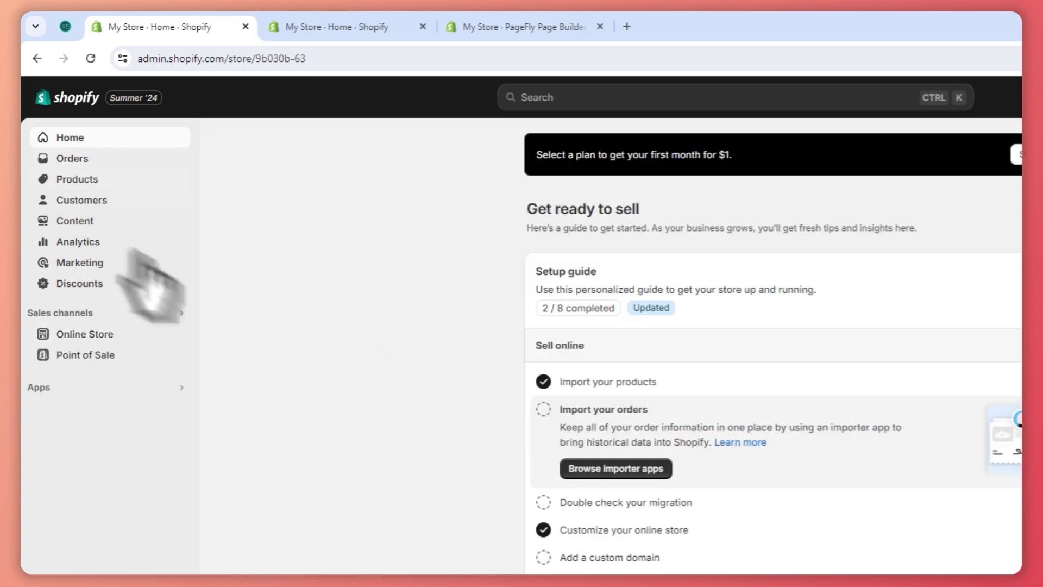
Search the Shopify App Store for "star rating" and close the surplus browser tabs.
click(585, 98)
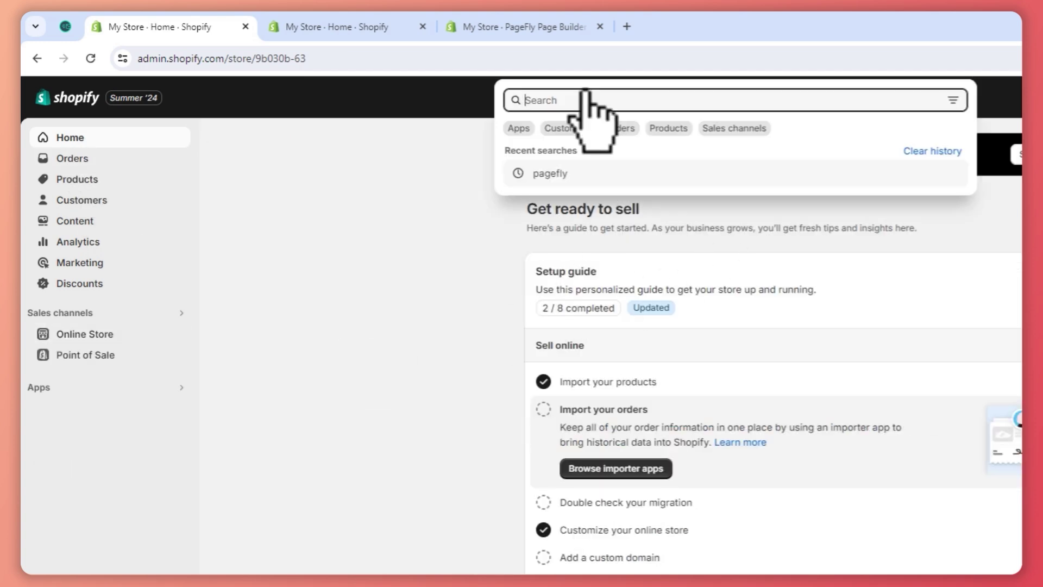
text(star rating)
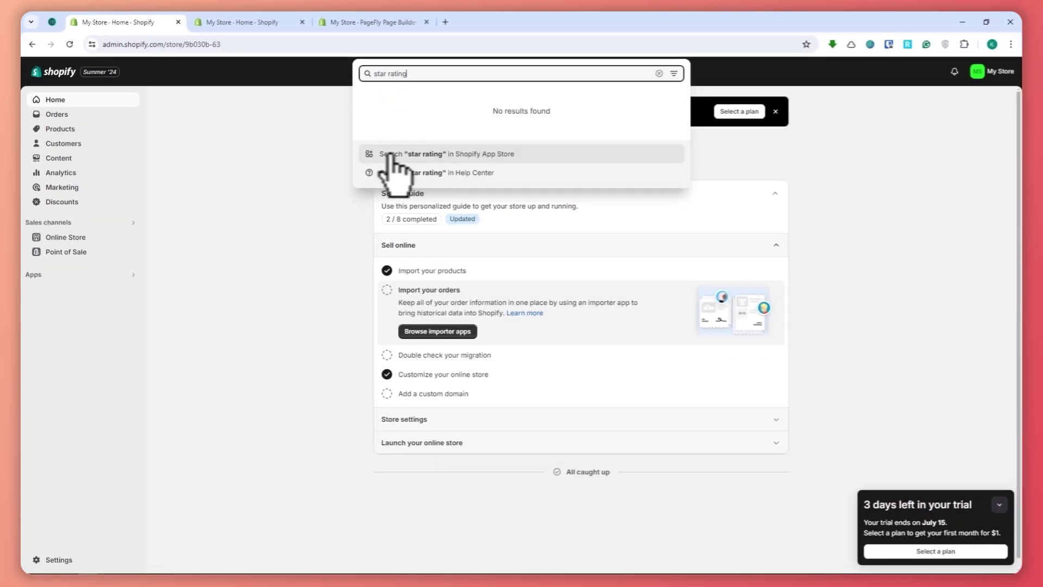
click(448, 153)
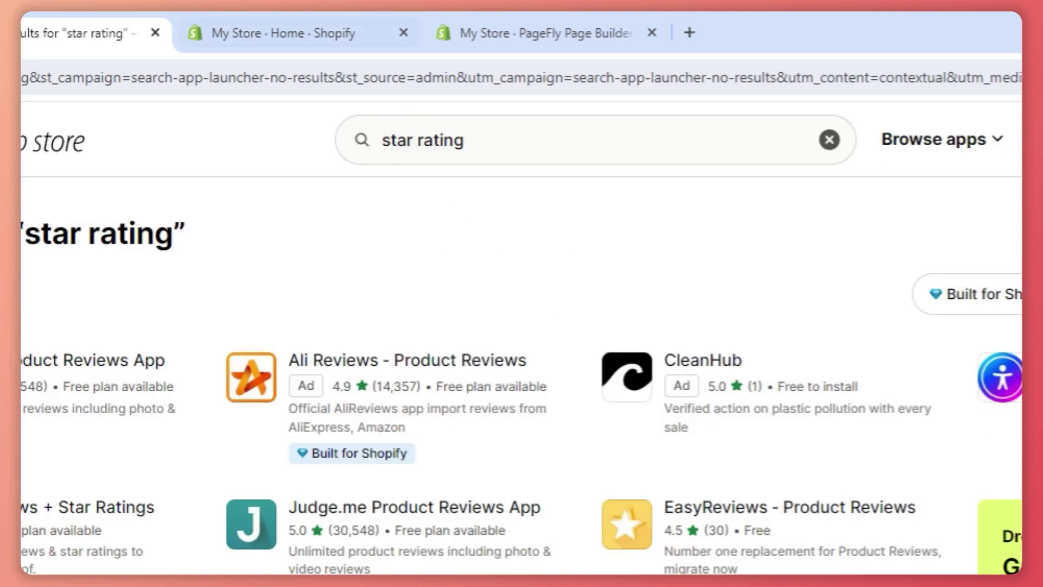
click(403, 33)
click(404, 32)
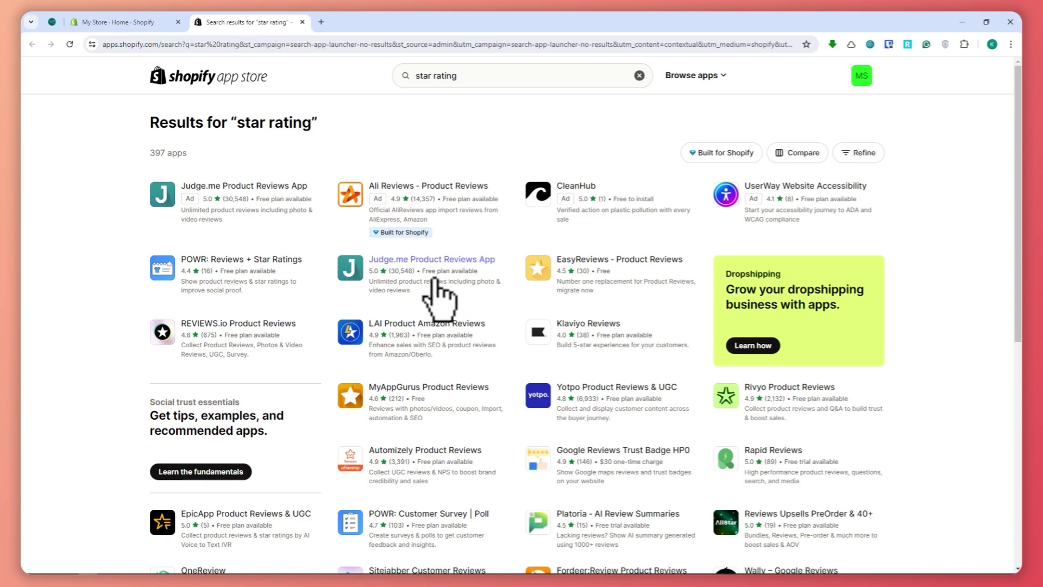
Pick Judge.me Product Reviews App from the search results and install it on the store.
scroll(437, 308, down, 1)
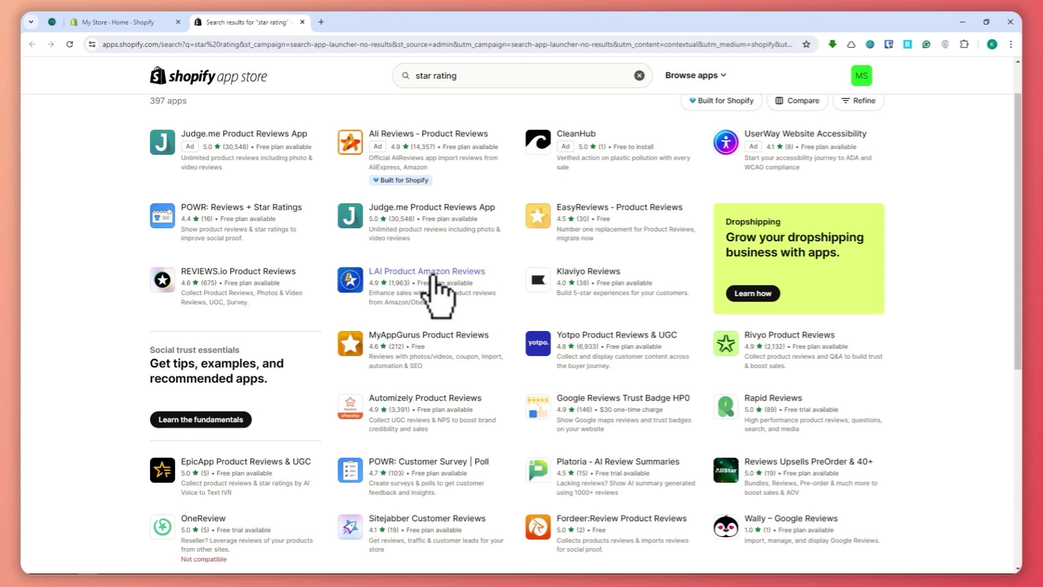
scroll(429, 244, up, 1)
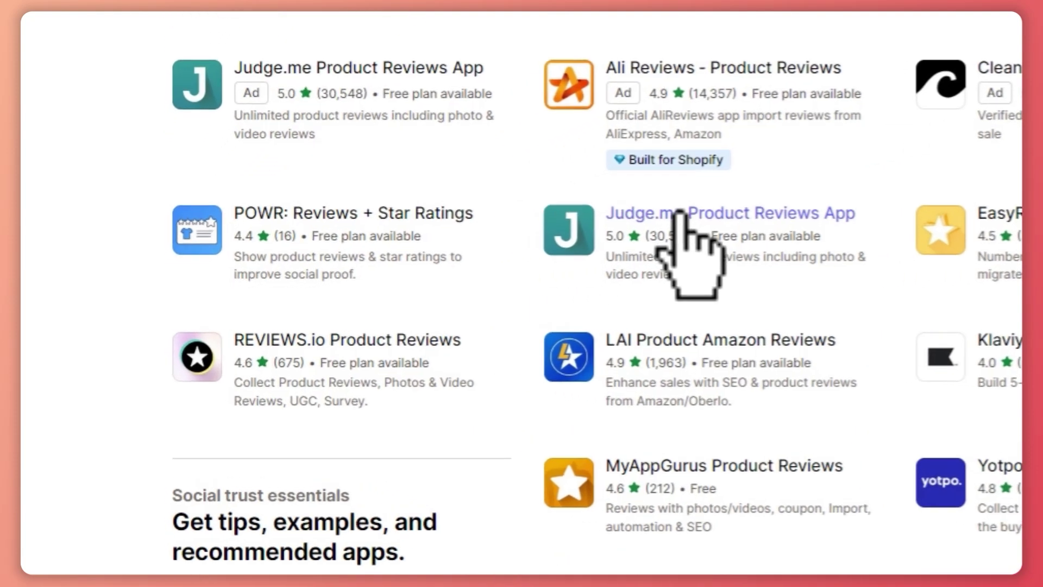
click(409, 259)
click(349, 381)
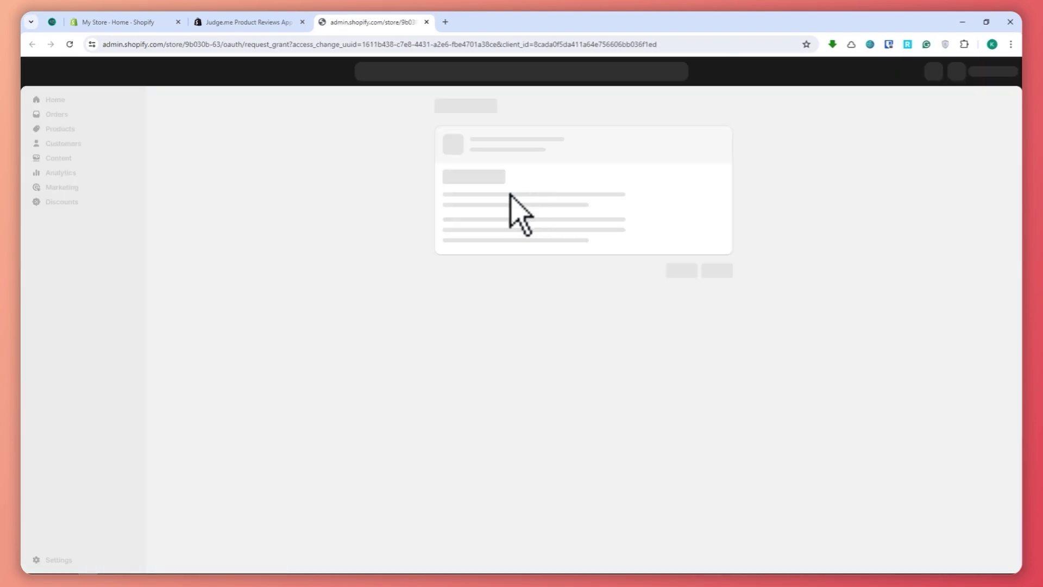
click(713, 300)
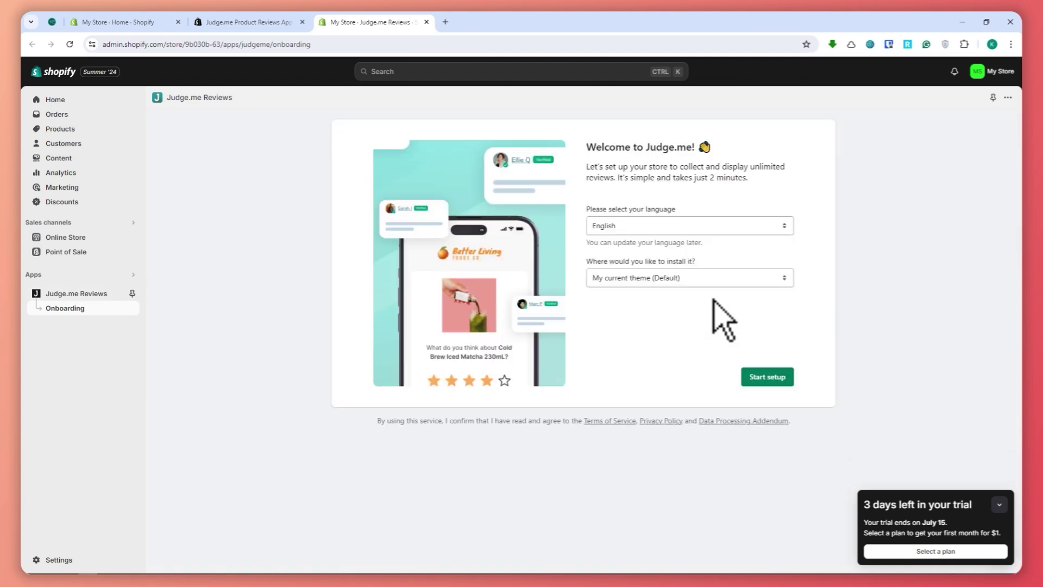
Start the Judge.me setup and enable its app embed in the current theme.
click(767, 380)
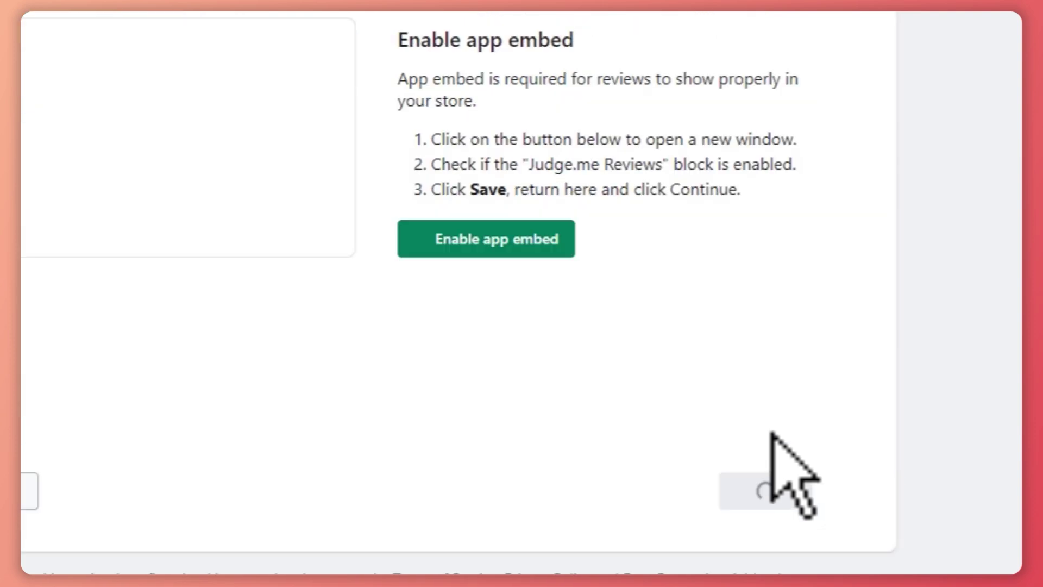
click(508, 245)
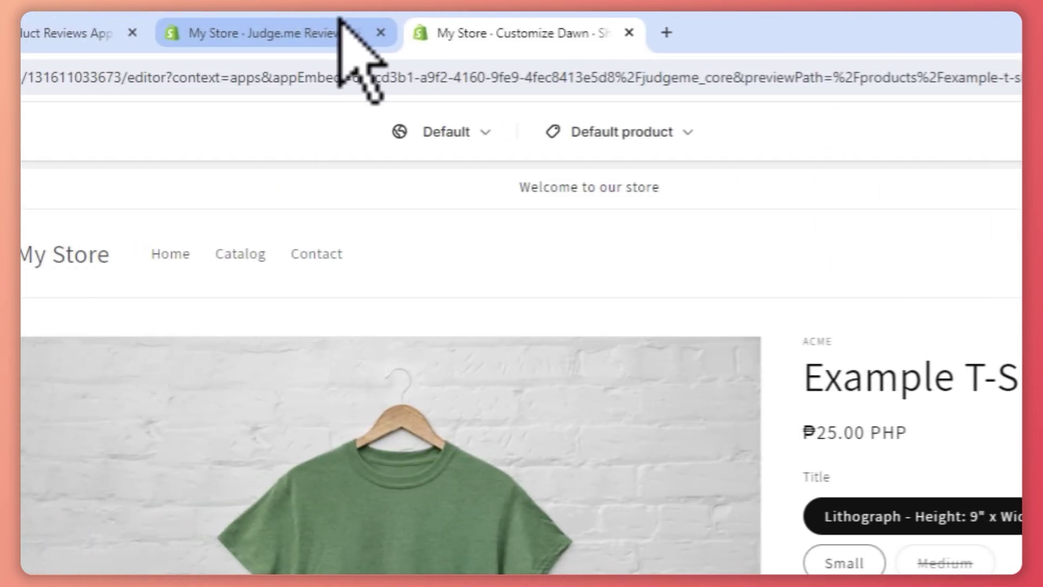
click(341, 24)
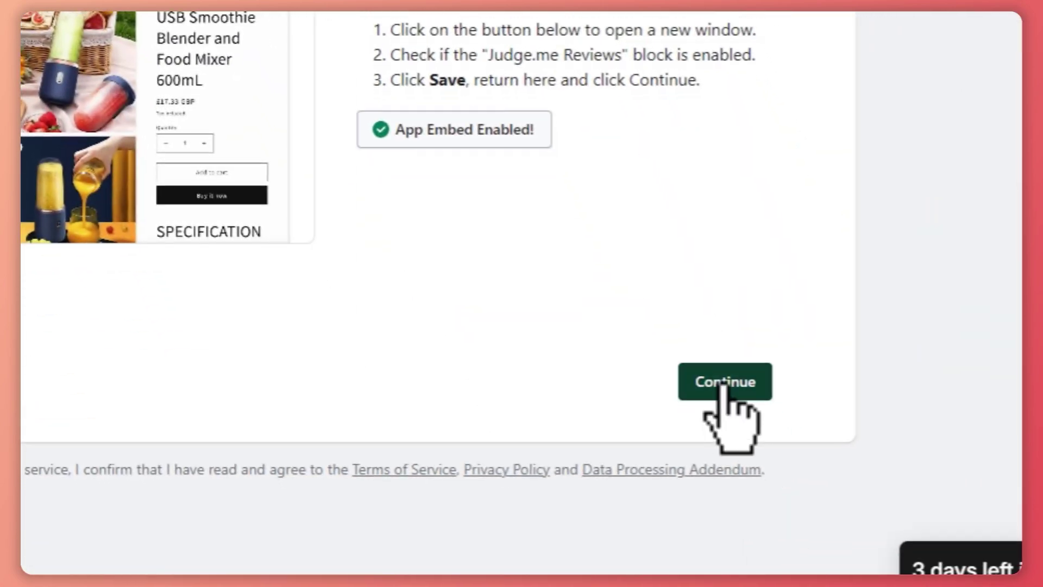
click(723, 383)
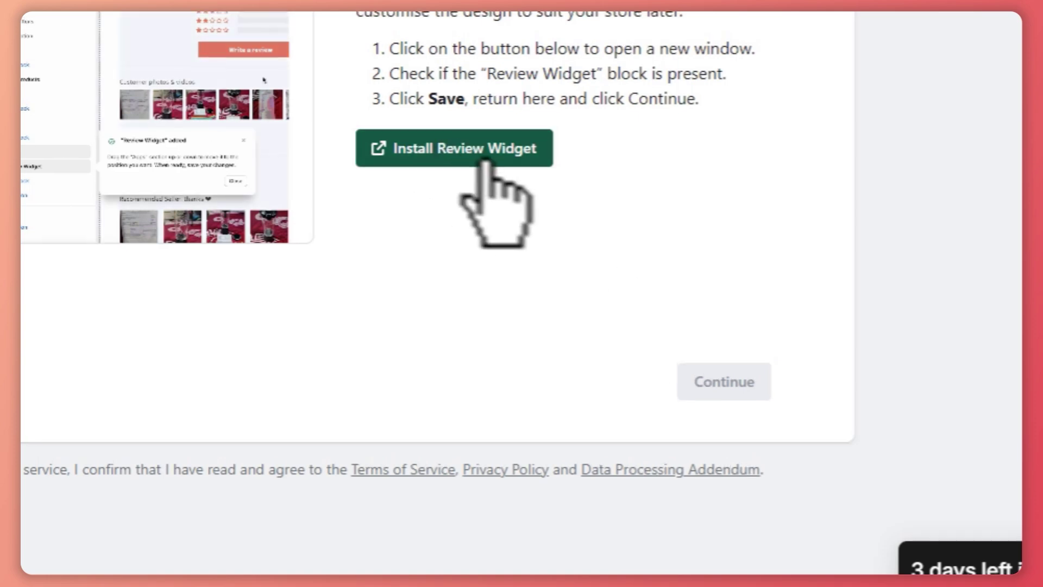
Install the Review Widget block on the default product template, save the theme and complete that onboarding stage.
click(509, 157)
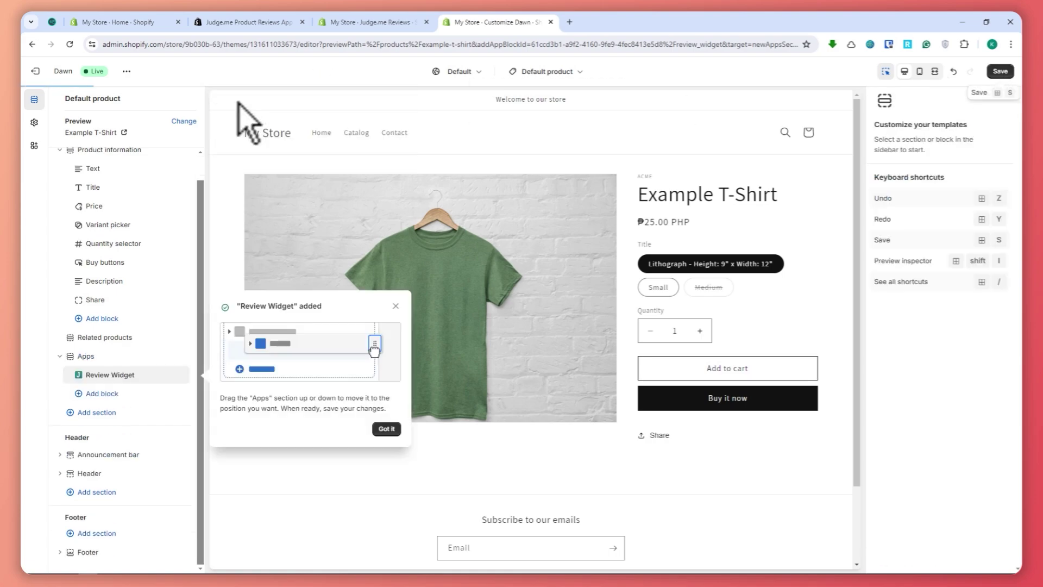
click(999, 71)
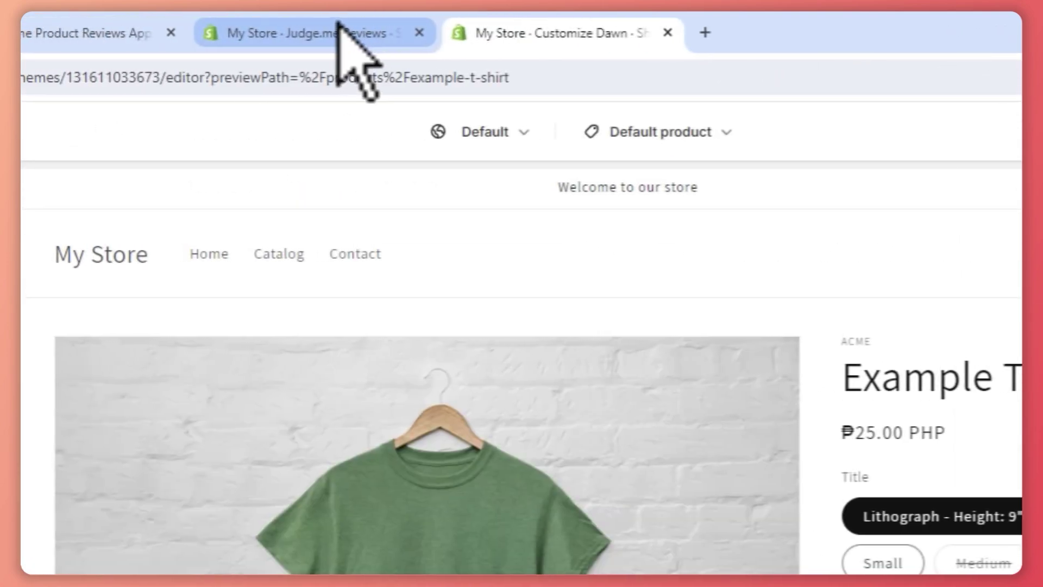
click(338, 25)
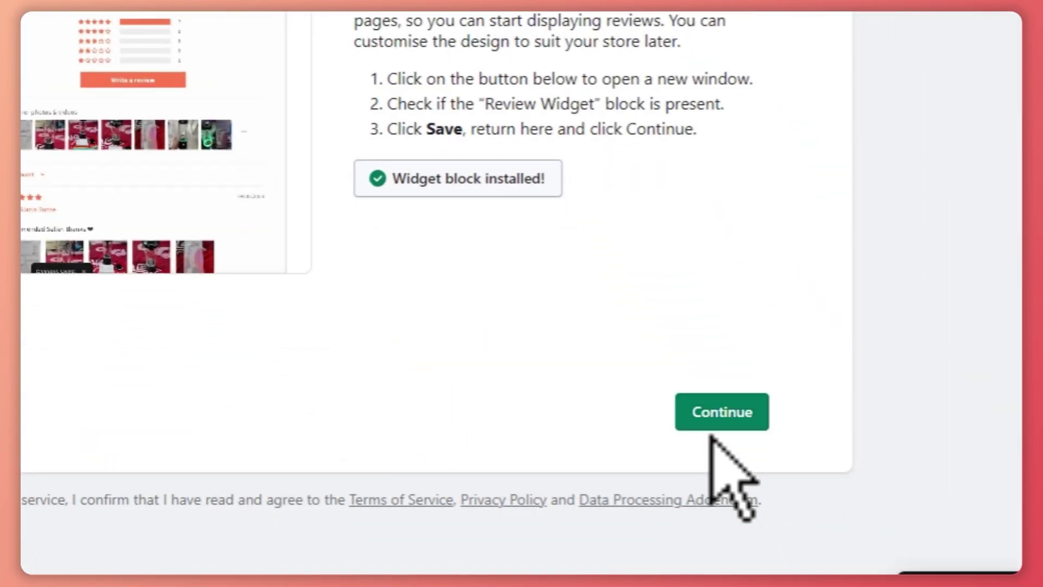
click(711, 429)
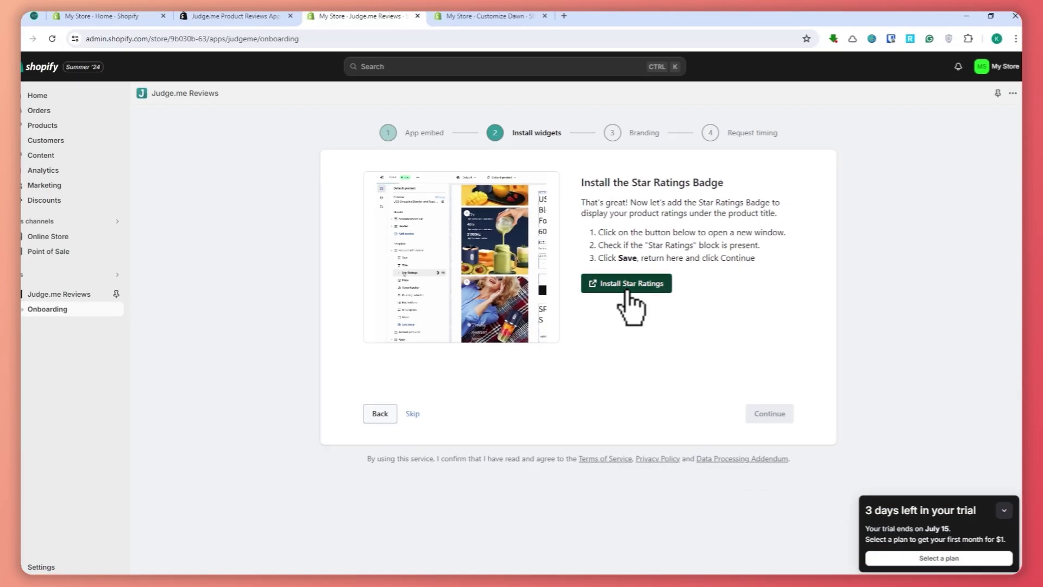
Install the Star Ratings block on the default product template, save the theme and continue to the branding setup.
click(437, 274)
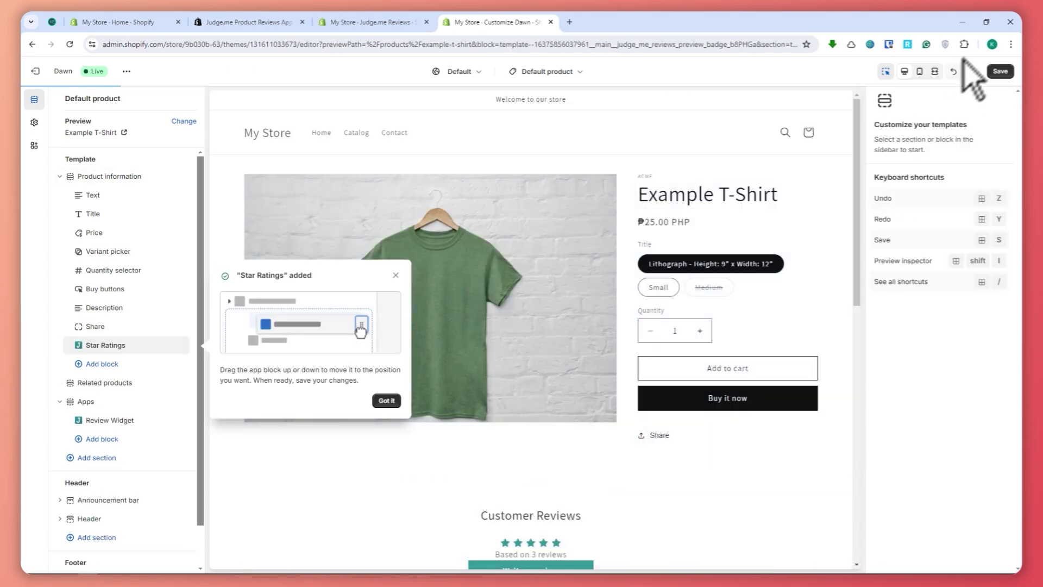
click(1001, 73)
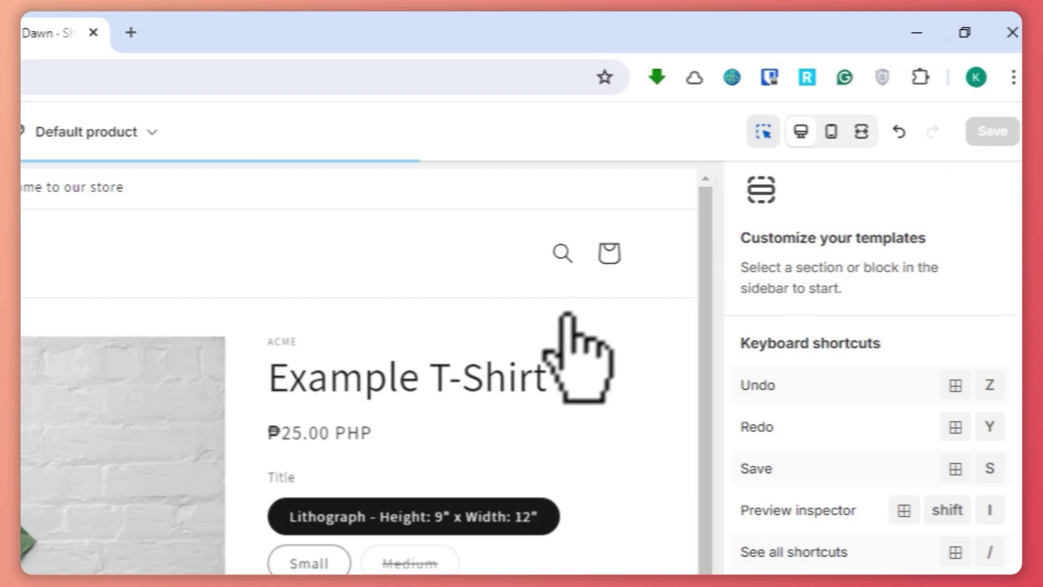
scroll(560, 348, down, 10)
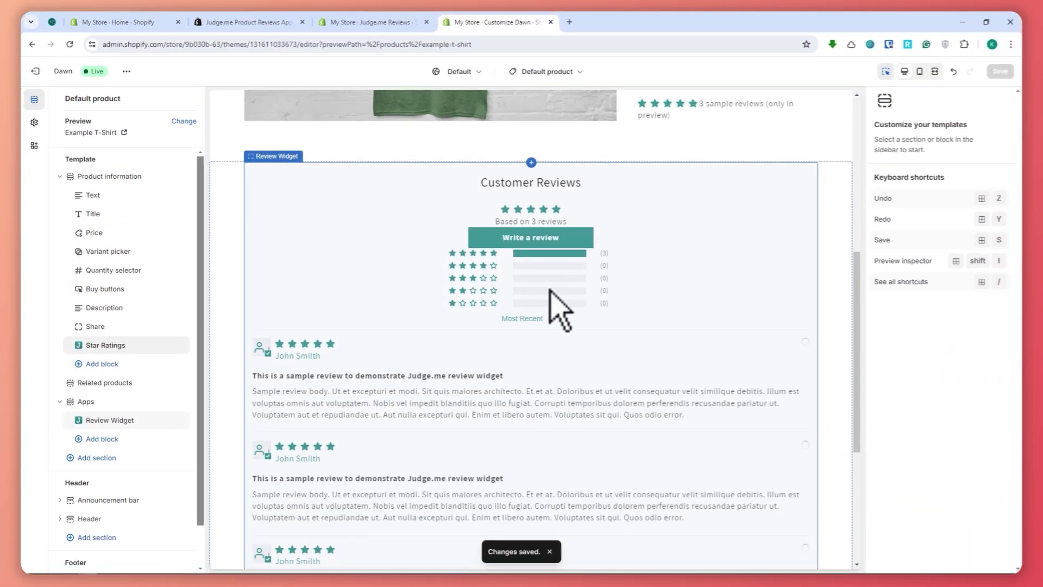
click(393, 23)
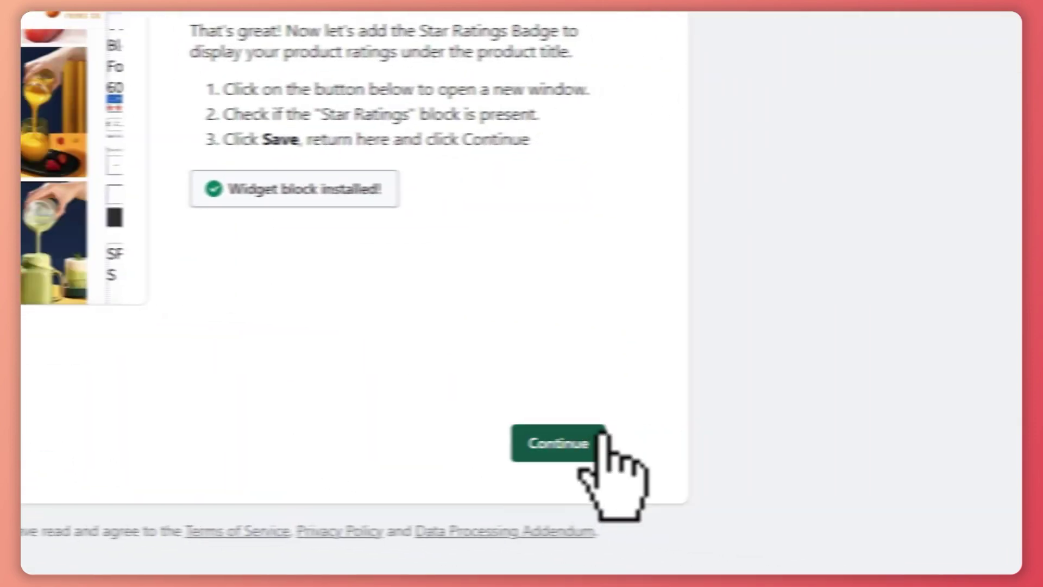
click(600, 438)
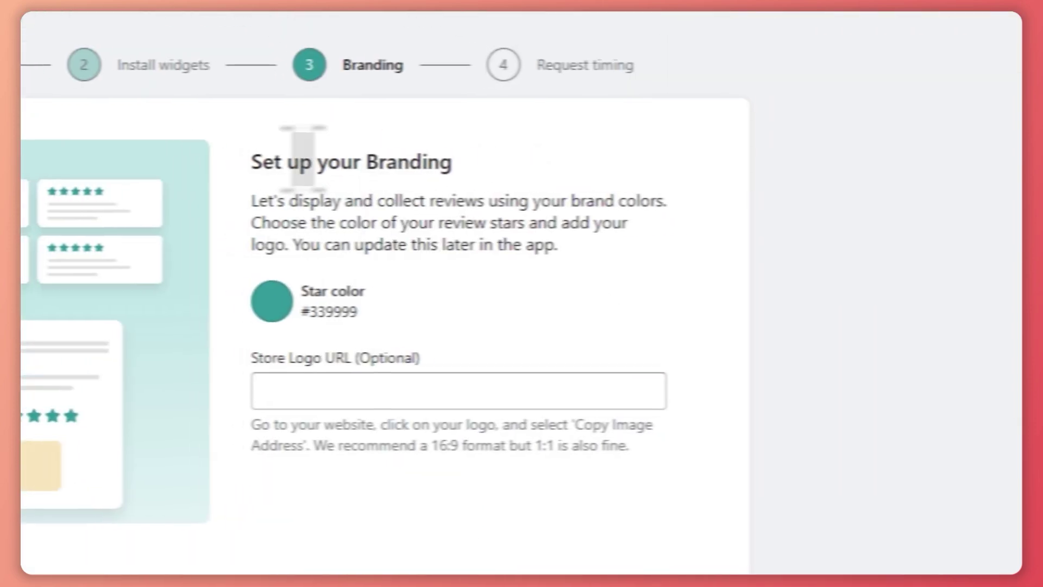
Set the review star color to red #FF0000 in the branding setup.
click(402, 393)
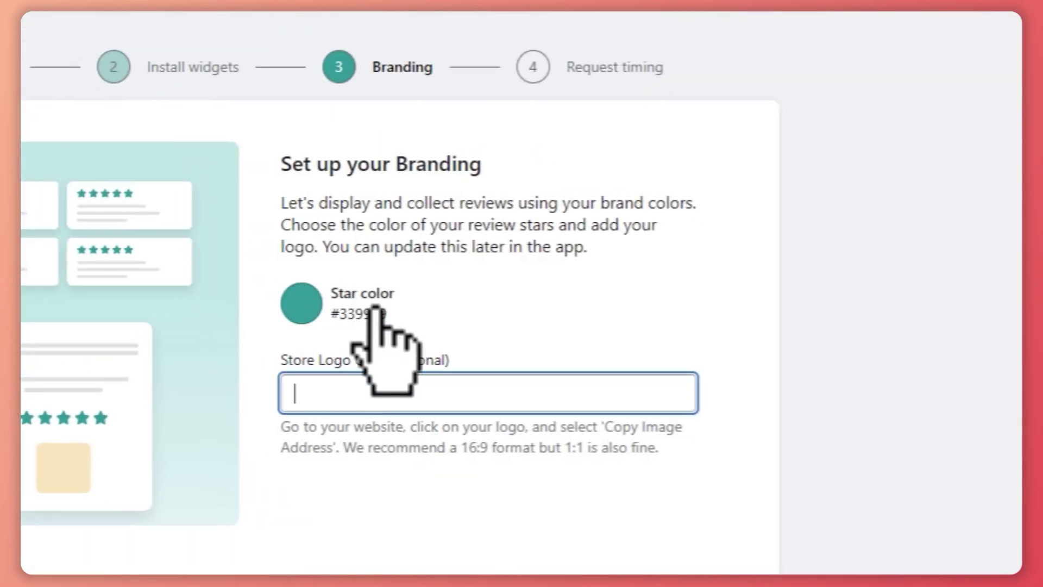
click(312, 307)
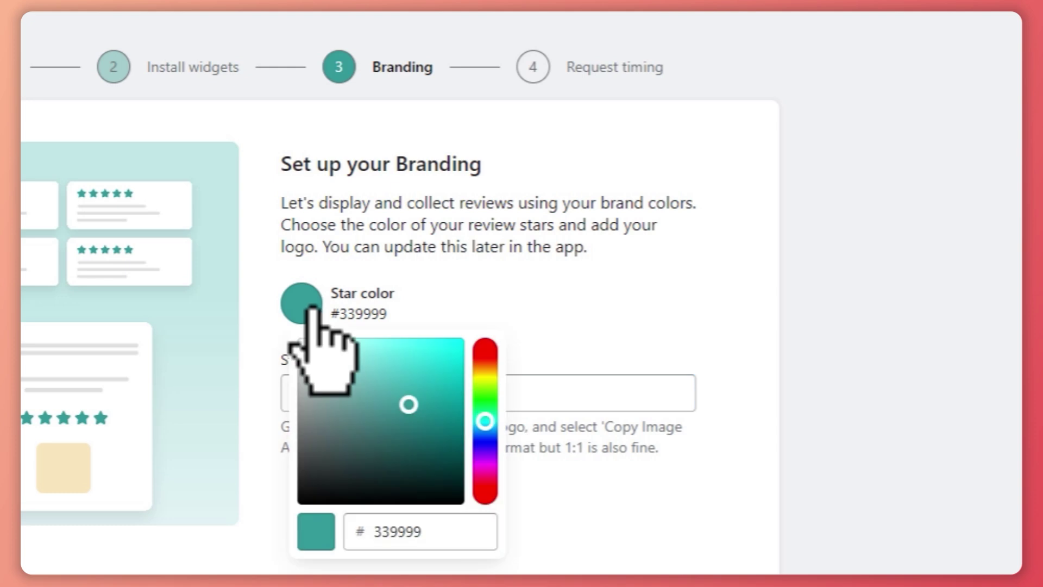
drag(484, 426, 570, 256)
scroll(479, 329, down, 1)
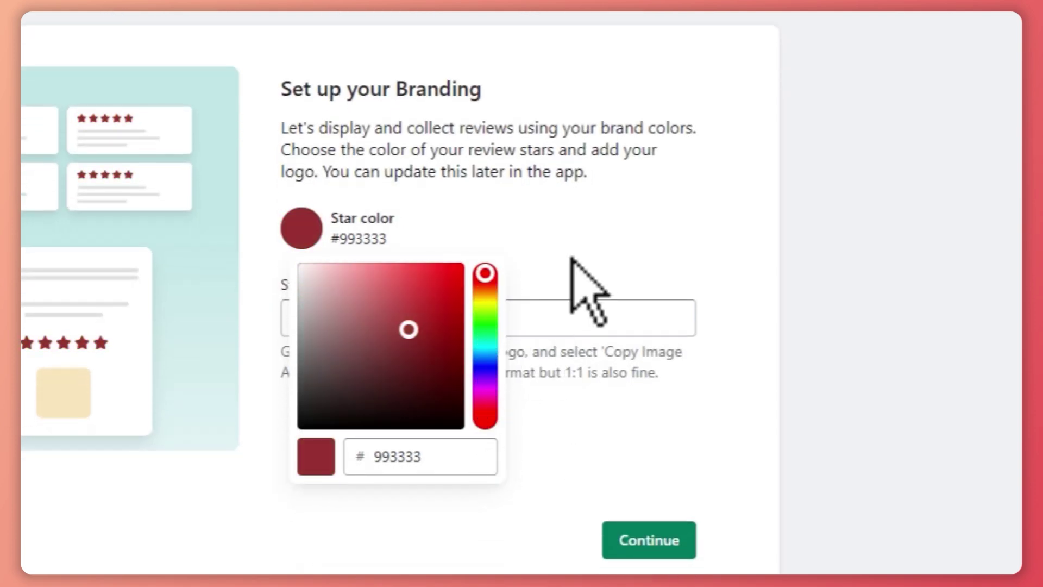
click(365, 299)
click(320, 227)
drag(435, 303, 464, 262)
click(571, 477)
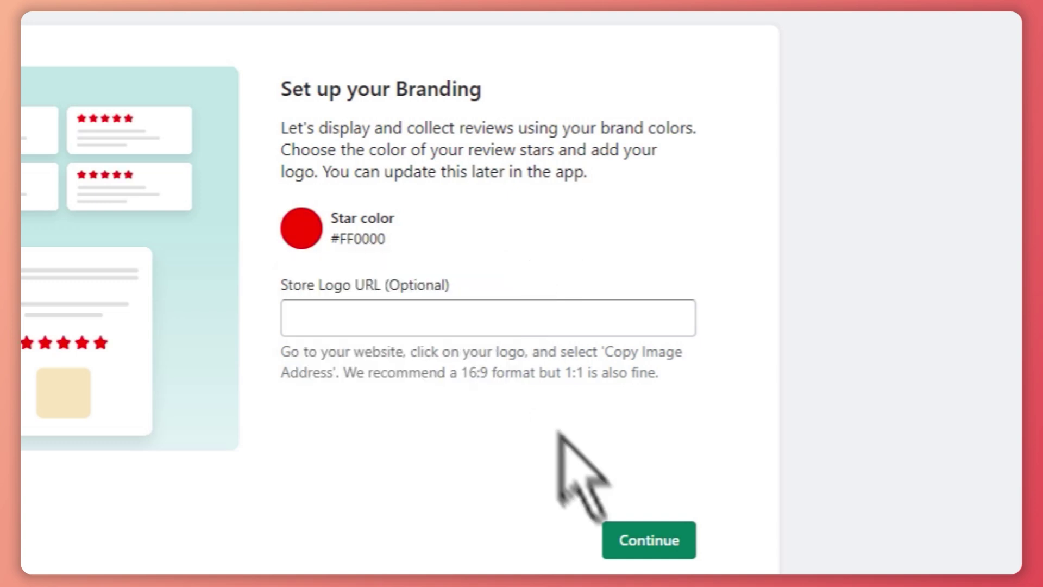
Finish the onboarding without a store logo URL, keeping review requests at 14 days for domestic and international orders.
scroll(659, 454, down, 2)
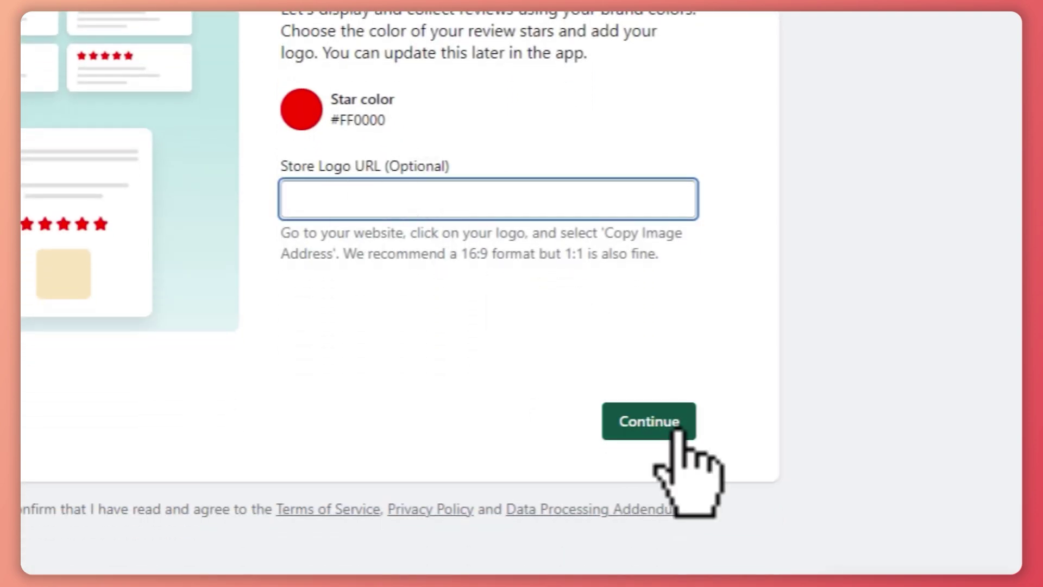
triple_click(435, 164)
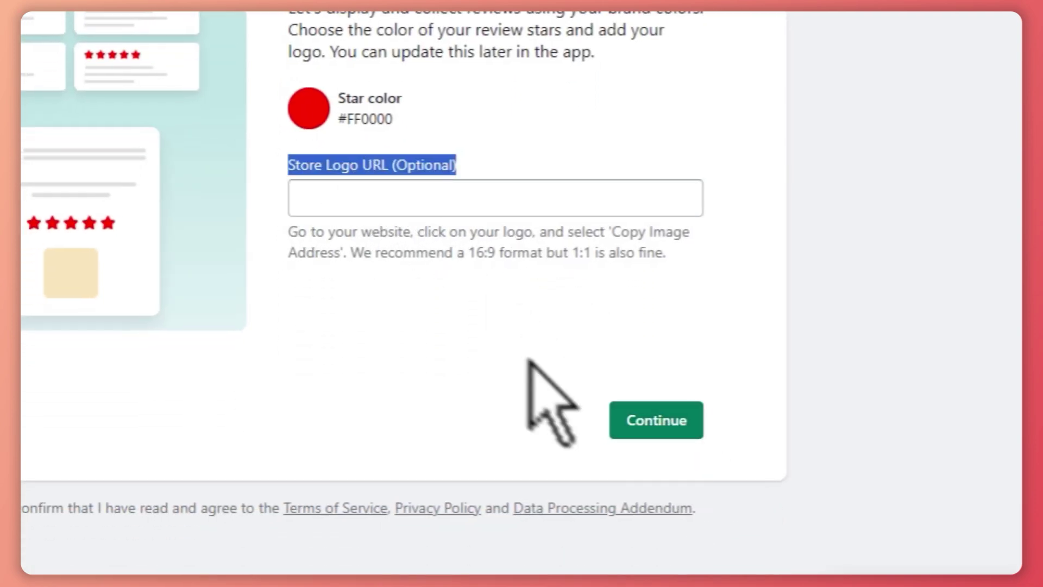
click(640, 415)
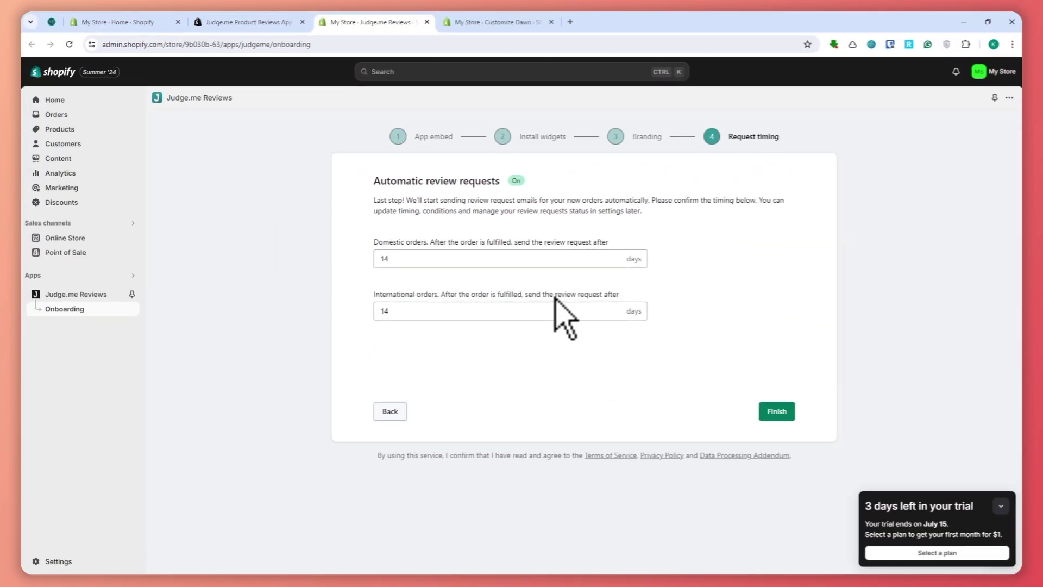
click(761, 411)
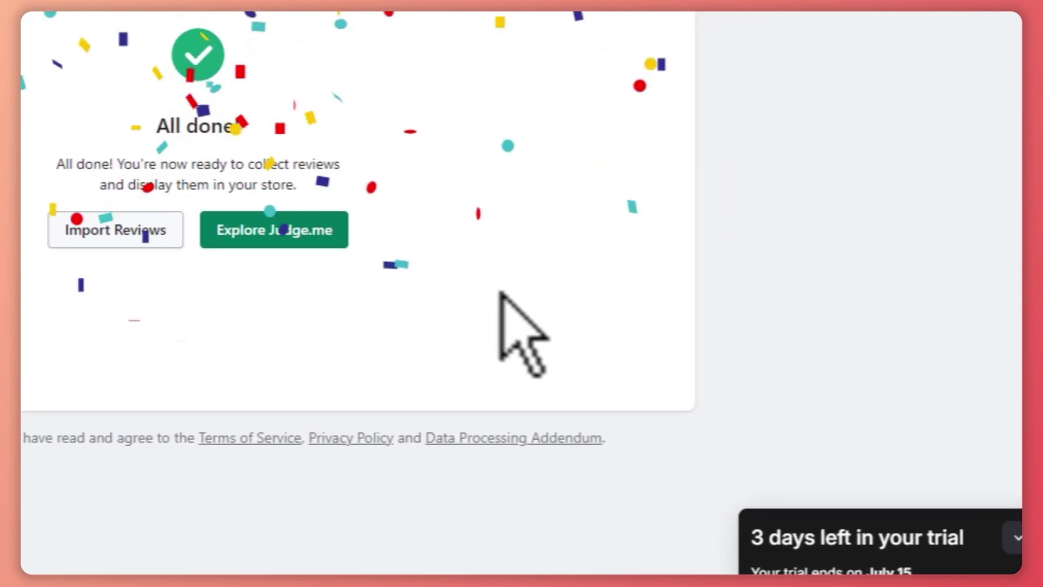
Open the Star Rating Badge's customization settings among the Judge.me widgets.
click(370, 239)
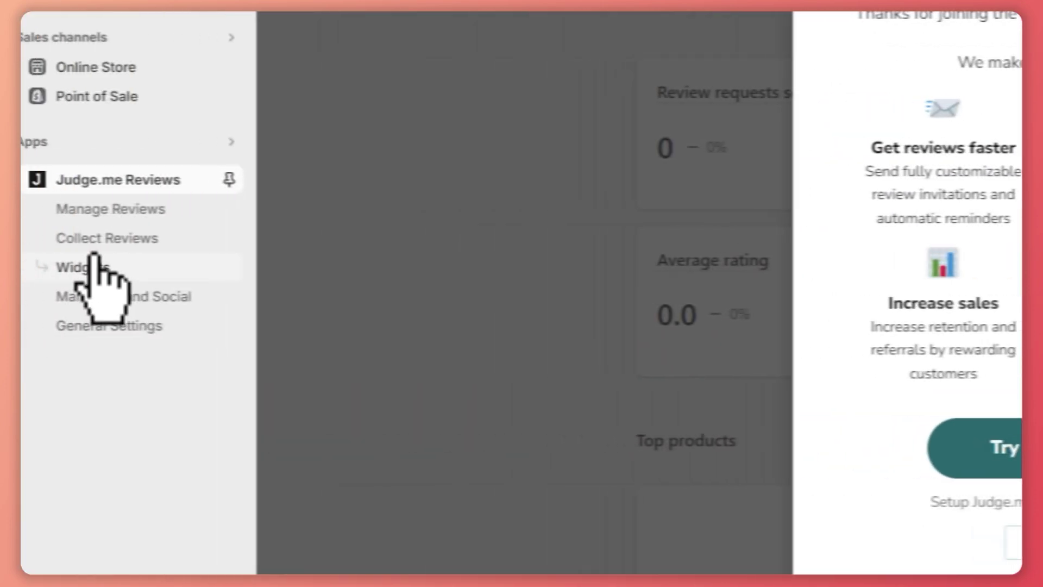
click(93, 266)
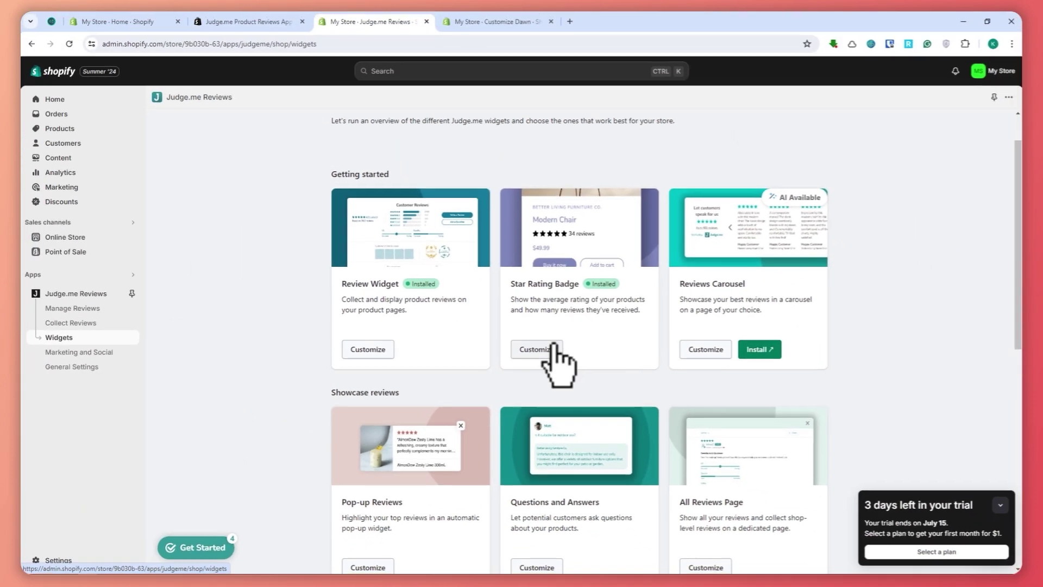
click(554, 350)
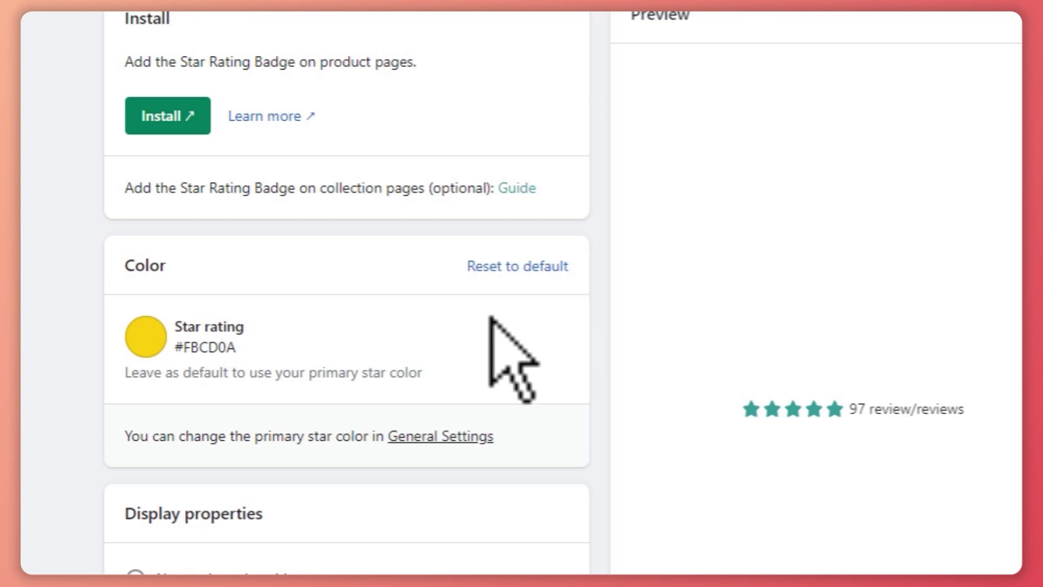
Set the Star Rating Badge's display properties to always show the widget.
scroll(348, 266, down, 1)
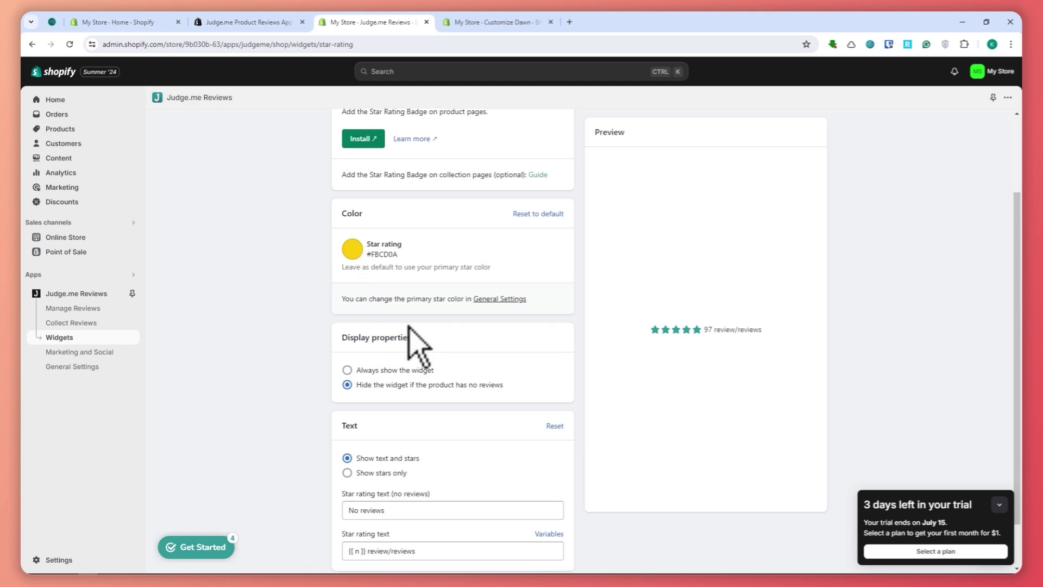
scroll(399, 348, down, 1)
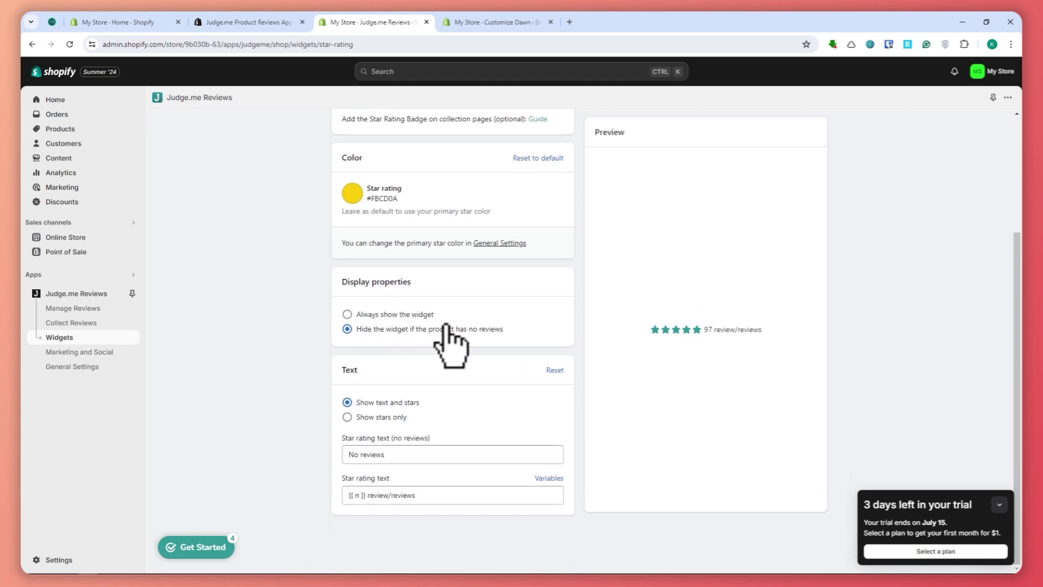
click(389, 315)
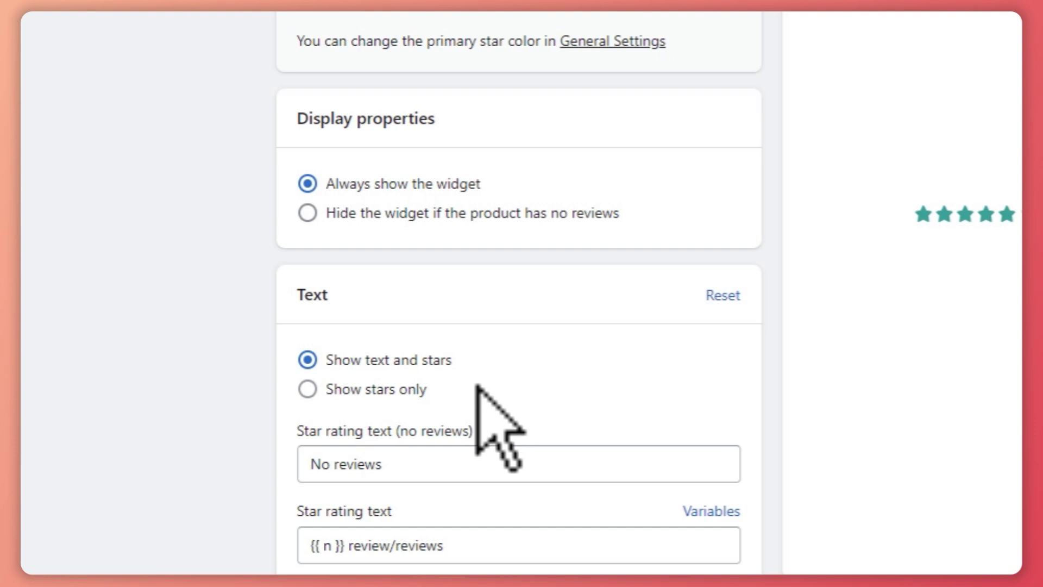
Try the stars-only display for the Star Rating Badge and switch it back to showing text and stars.
click(376, 388)
scroll(372, 393, up, 3)
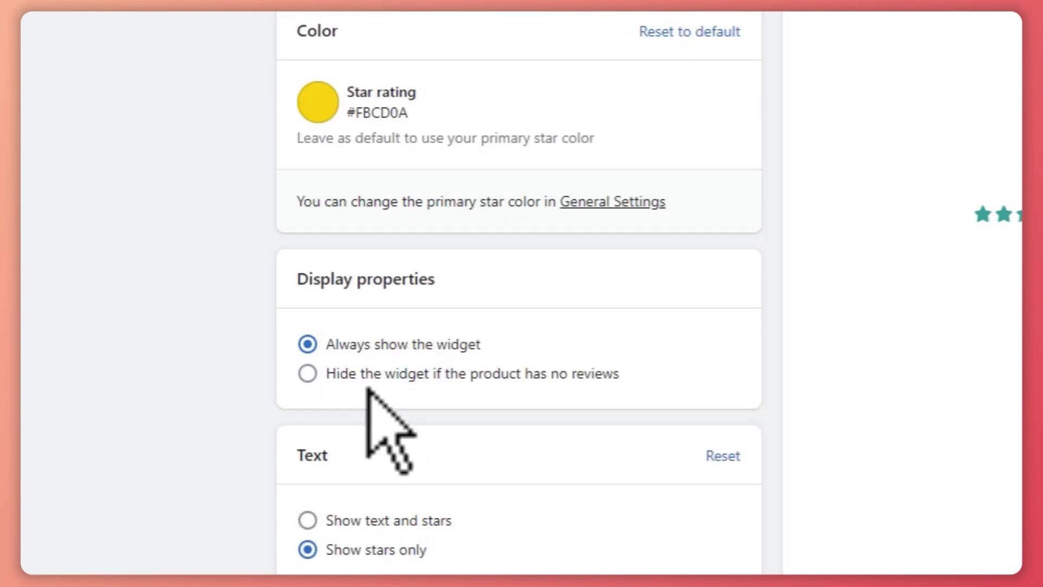
scroll(370, 430, down, 2)
click(369, 425)
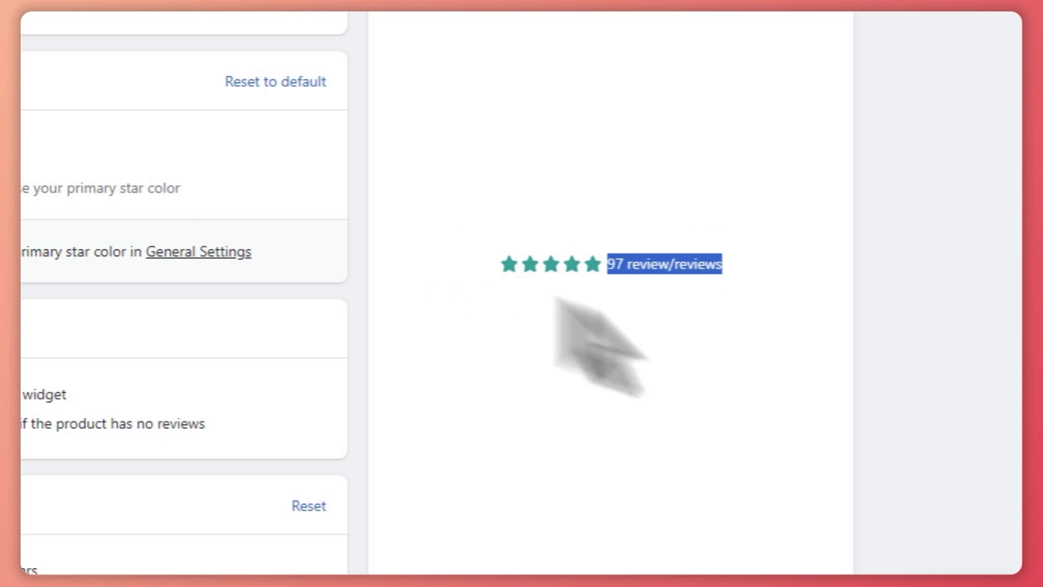
click(517, 263)
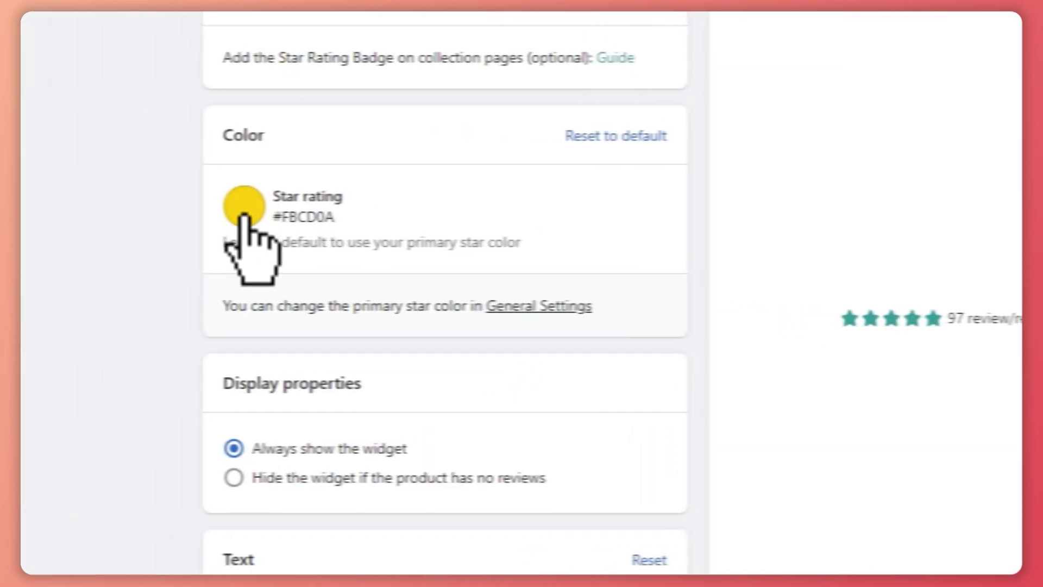
Set the Star Rating Badge's star rating color to red #FF0000 and save the widget settings.
click(244, 204)
click(433, 356)
drag(433, 357, 476, 223)
click(477, 223)
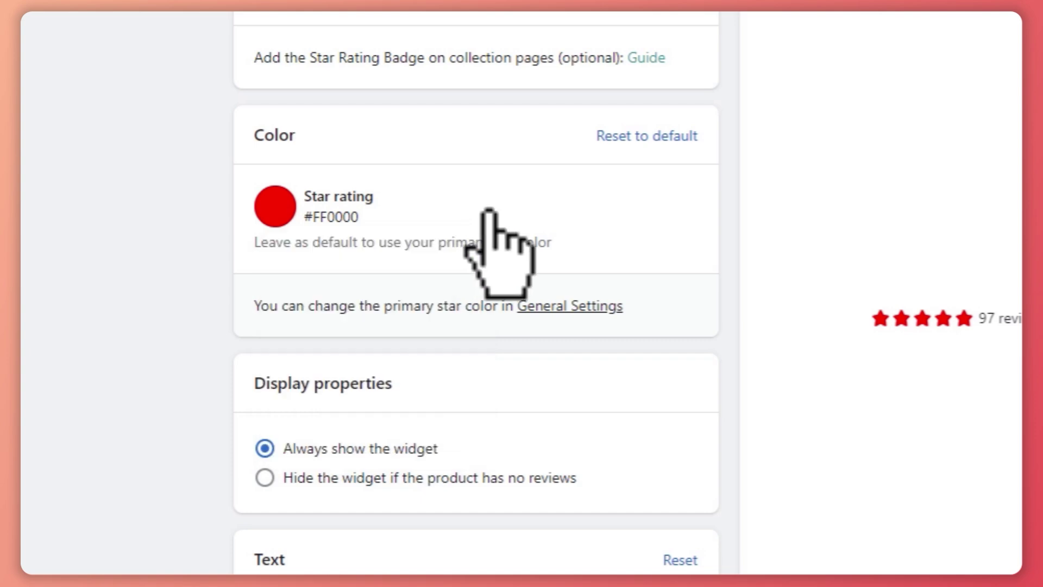
scroll(644, 296, up, 5)
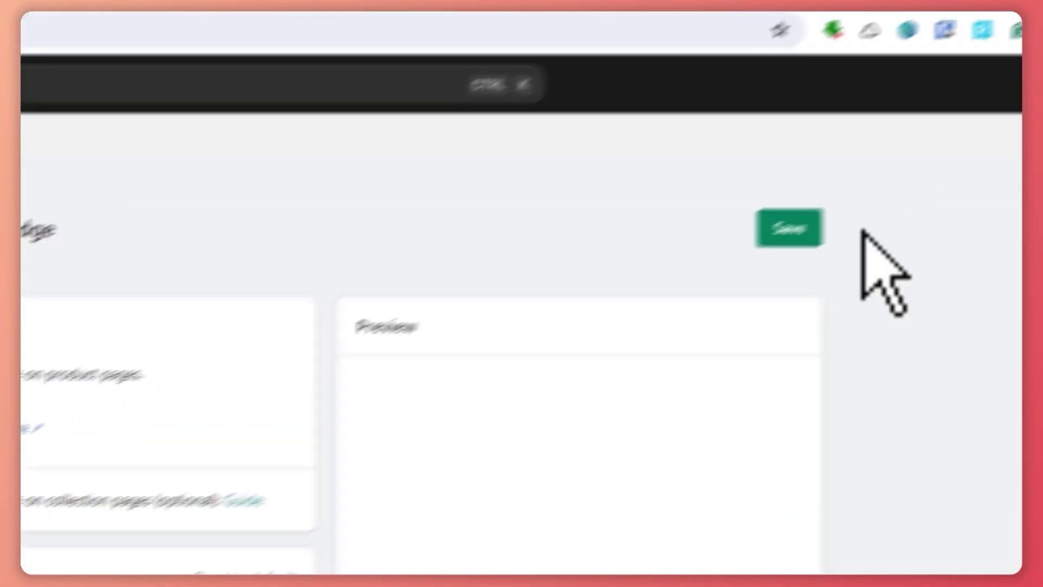
click(787, 228)
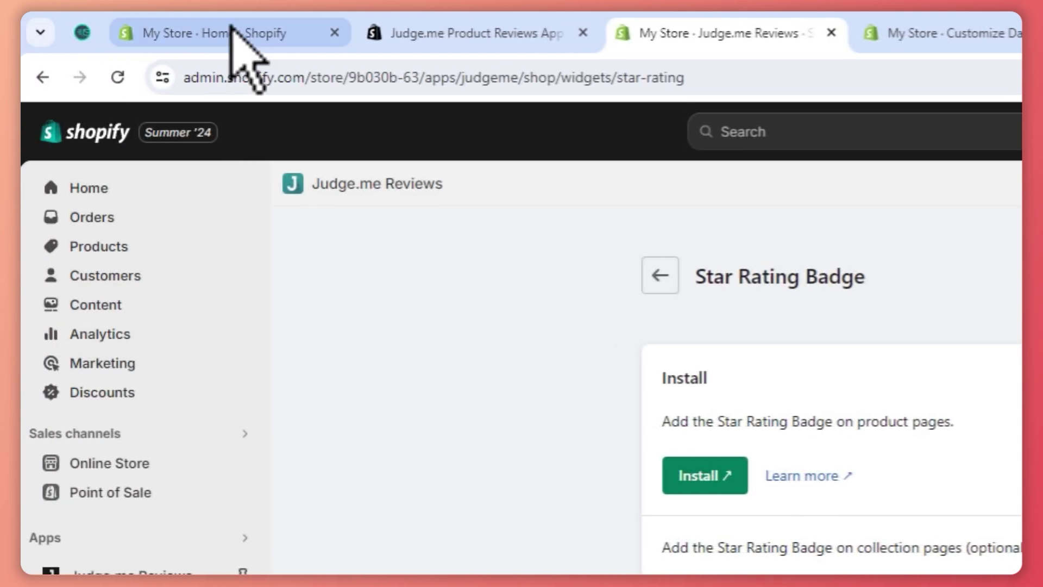
Switch to the browser tab with the store's admin home and open the Online Store themes page.
click(231, 30)
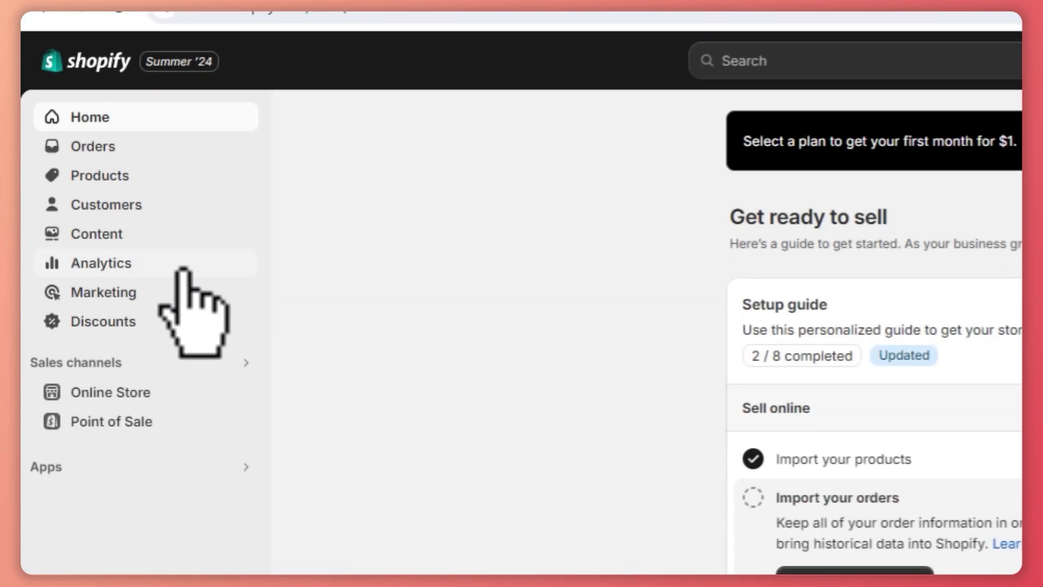
click(85, 391)
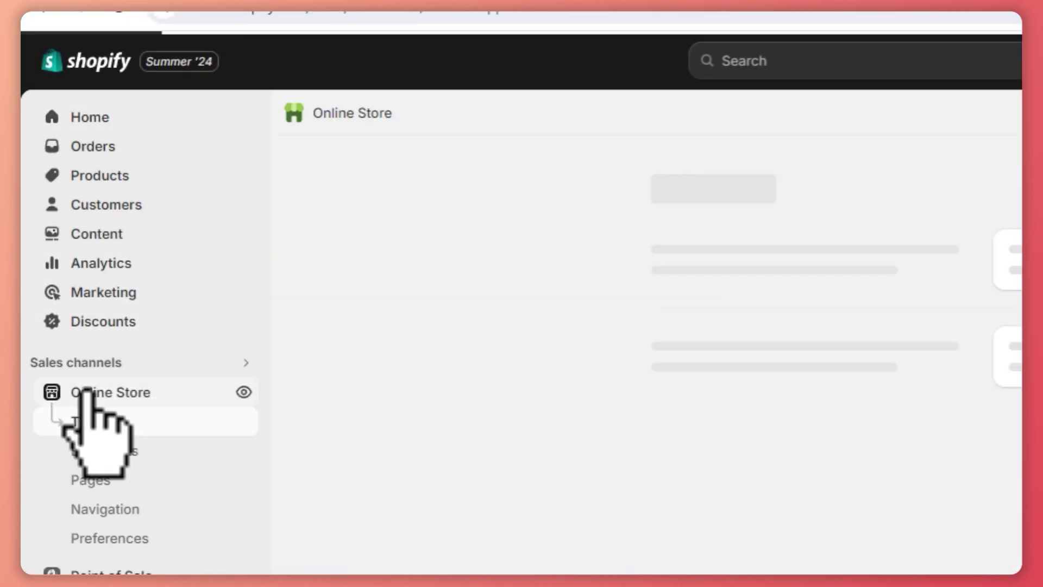